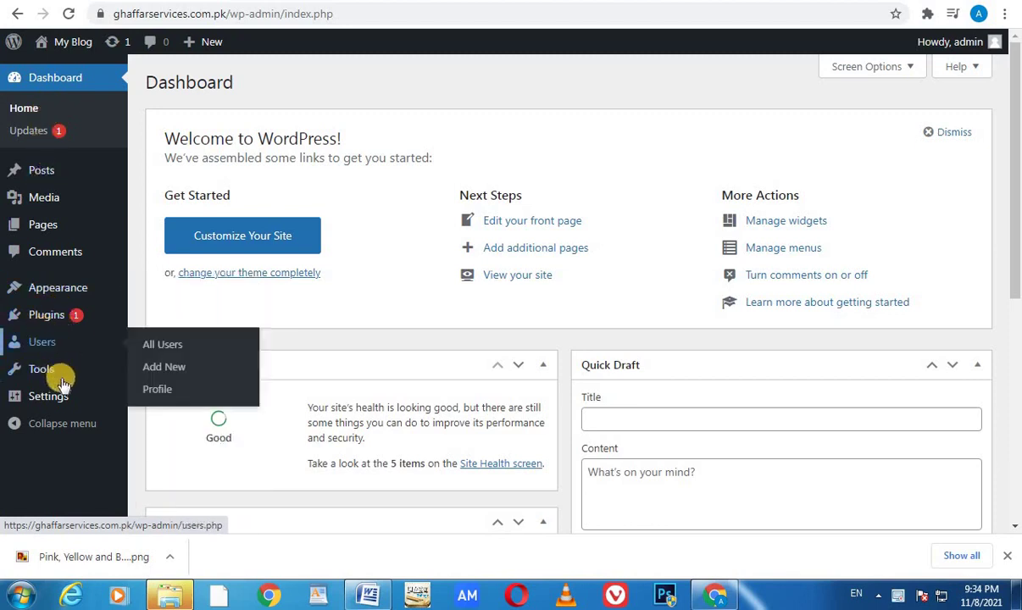
# Step: In the Reading settings, try the latest-posts homepage option, switch to a static page and choose Home as the homepage
pyautogui.moveTo(85, 396)
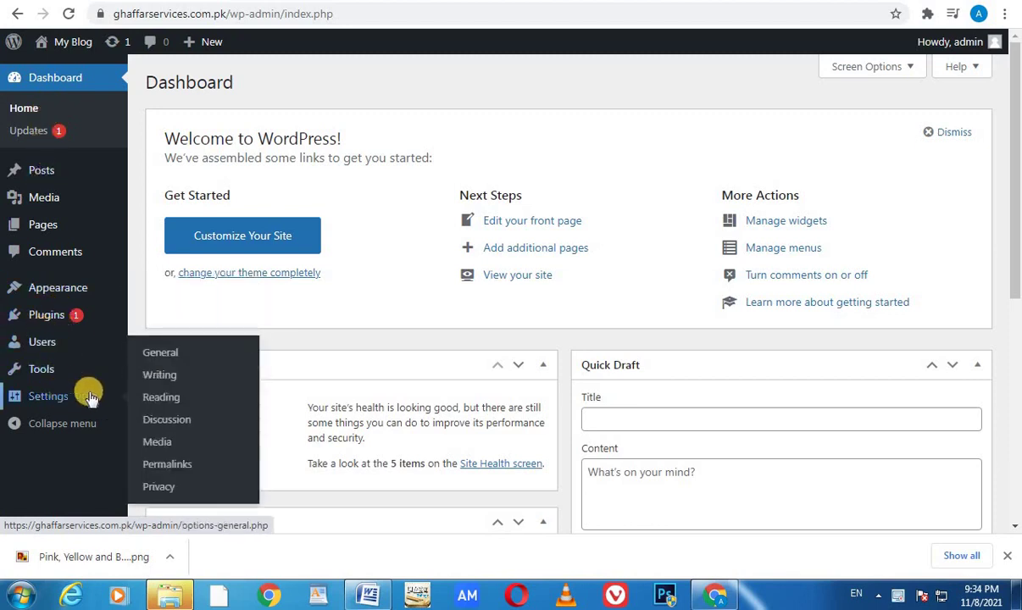
pyautogui.click(163, 396)
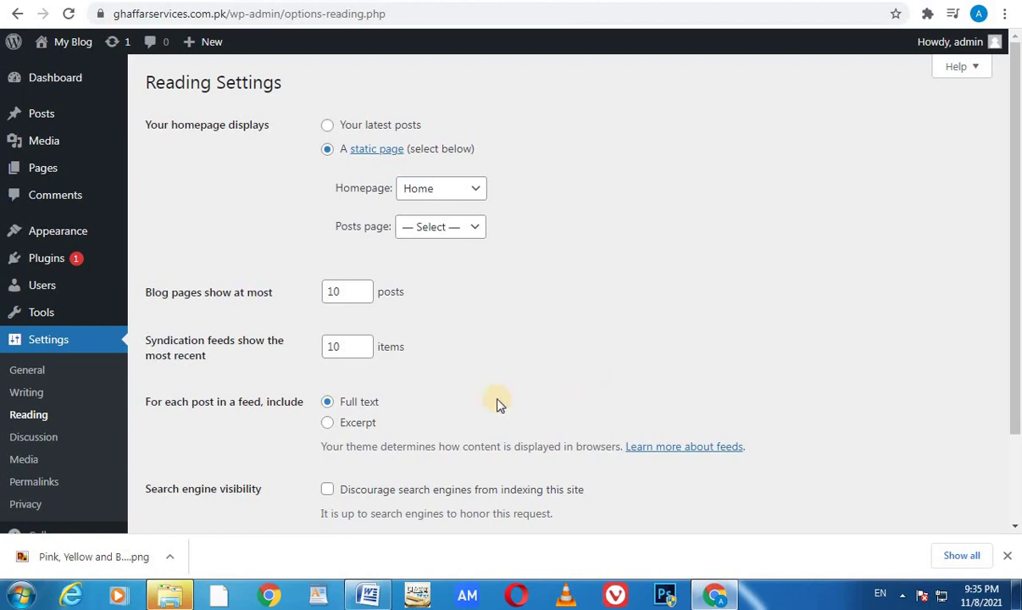
pyautogui.click(328, 126)
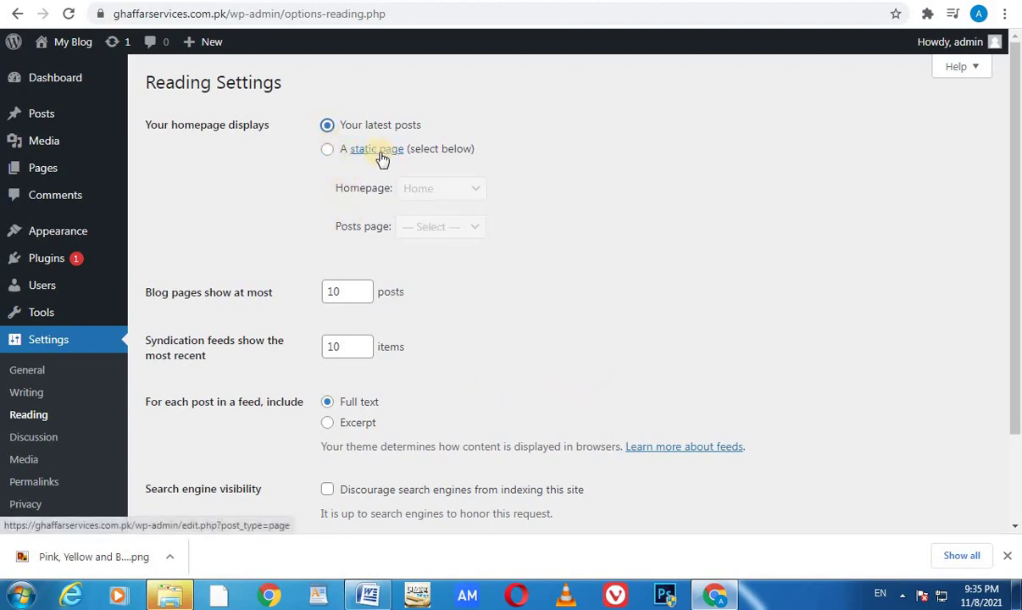
pyautogui.click(327, 151)
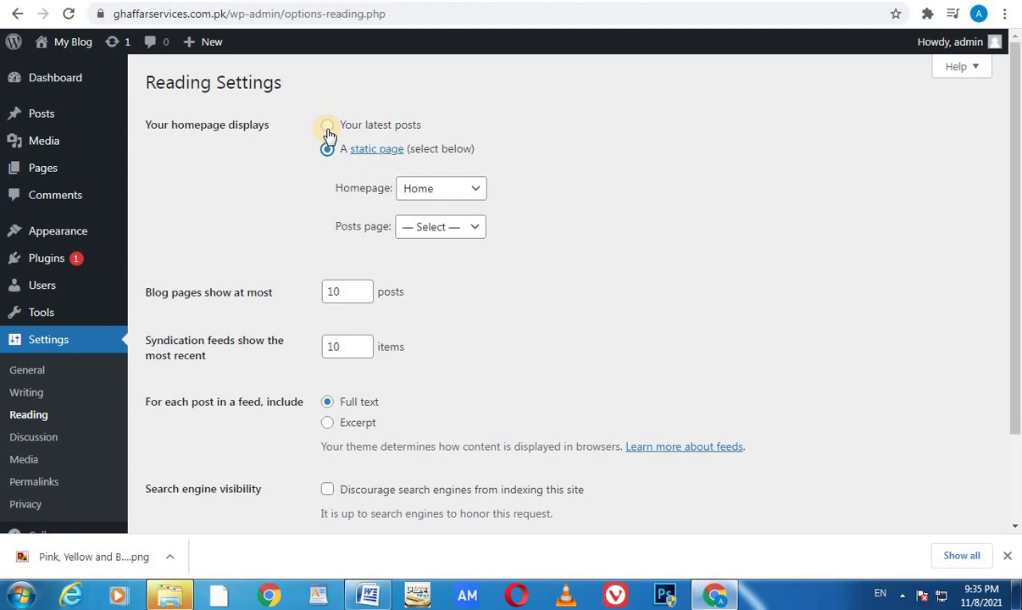
pyautogui.click(473, 195)
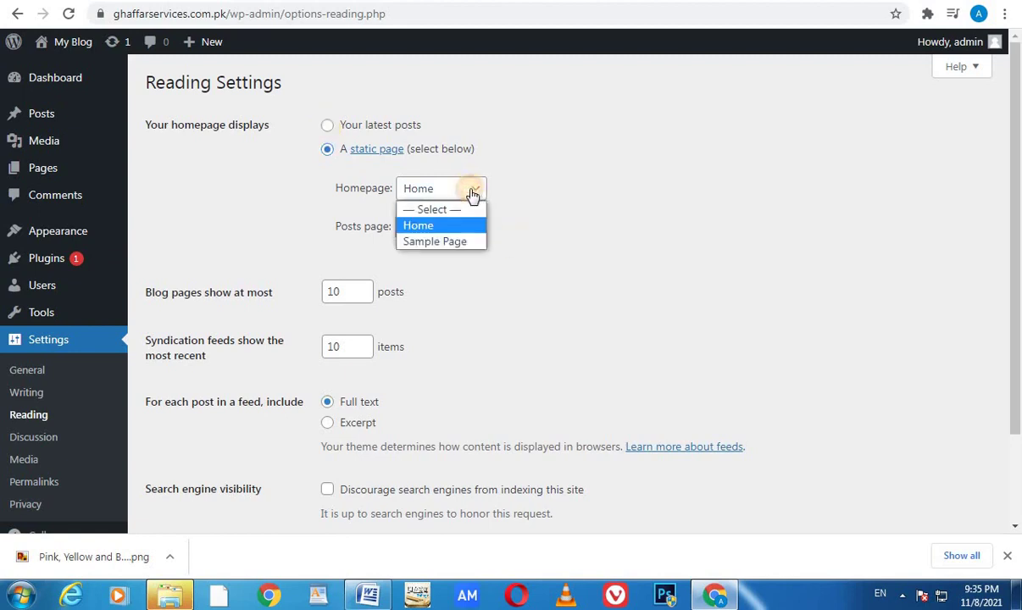
pyautogui.click(420, 225)
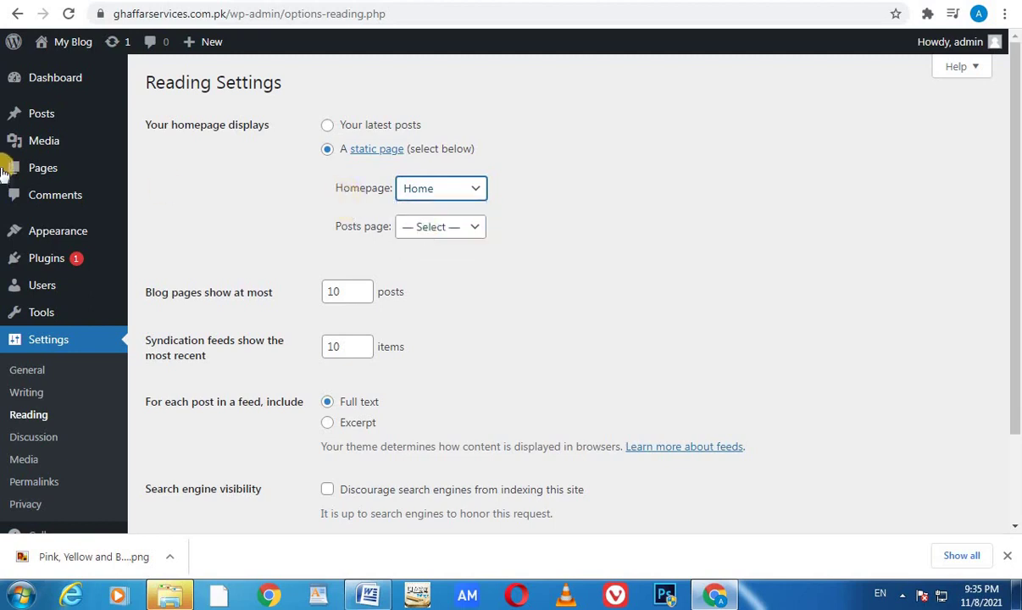
# Step: Create a new page titled "Affiliate marketing", publish it and view it on the site
pyautogui.moveTo(51, 172)
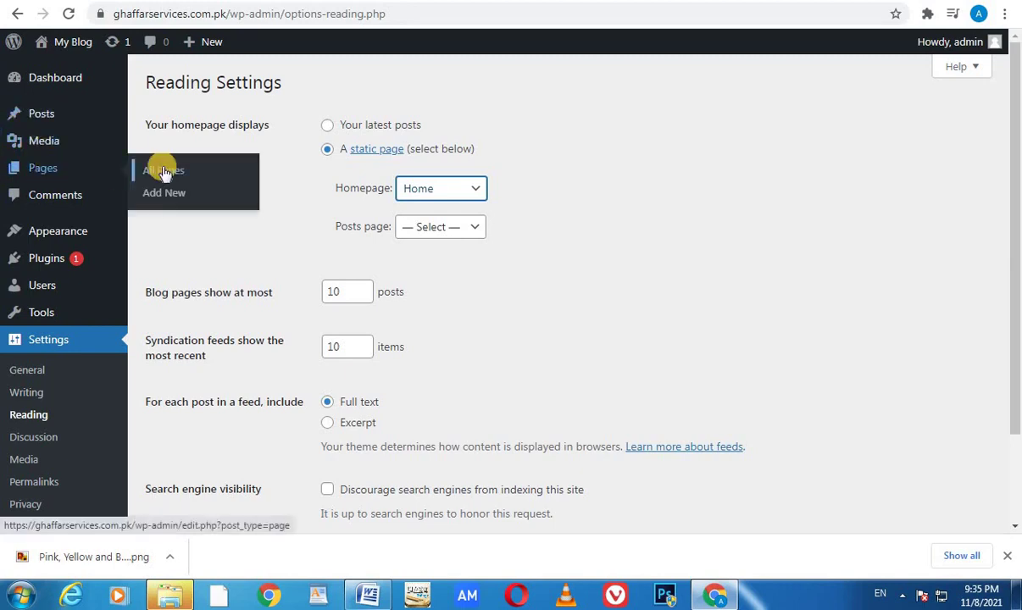
pyautogui.click(211, 199)
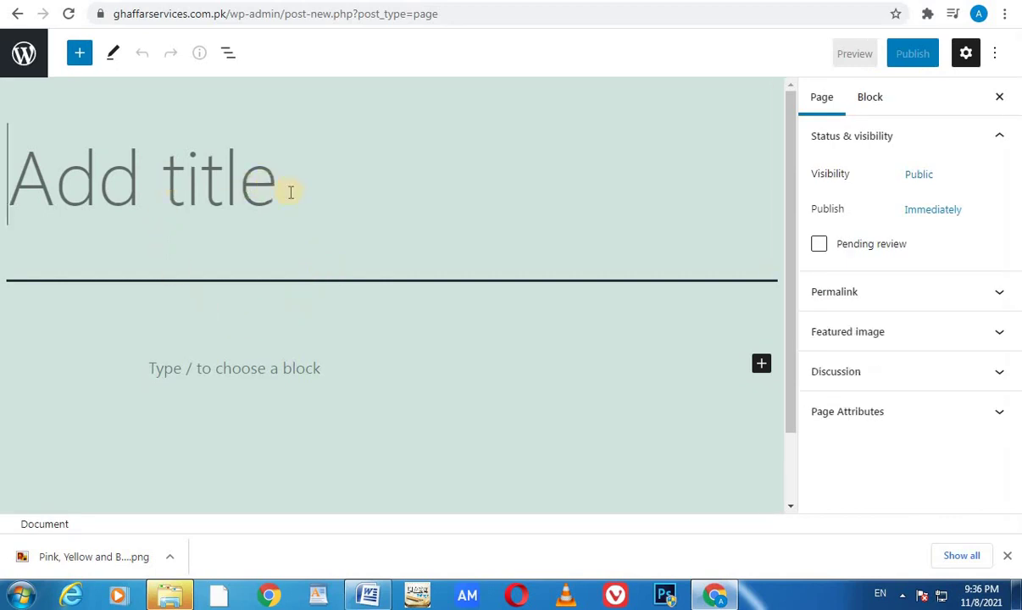
pyautogui.write('S')
pyautogui.press('BackSpace')
pyautogui.write('Affili')
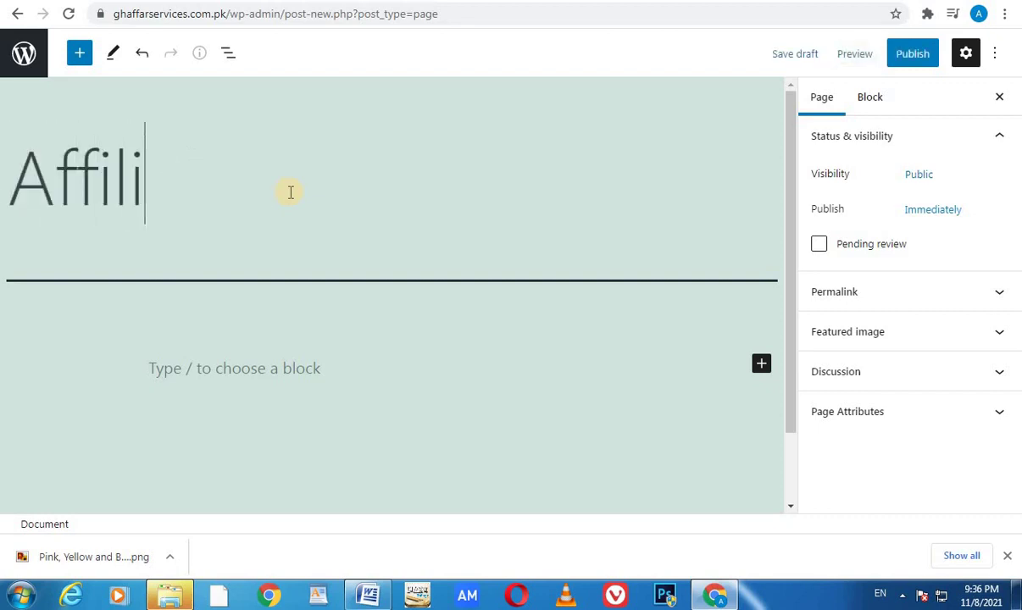
pyautogui.write('ate marketing')
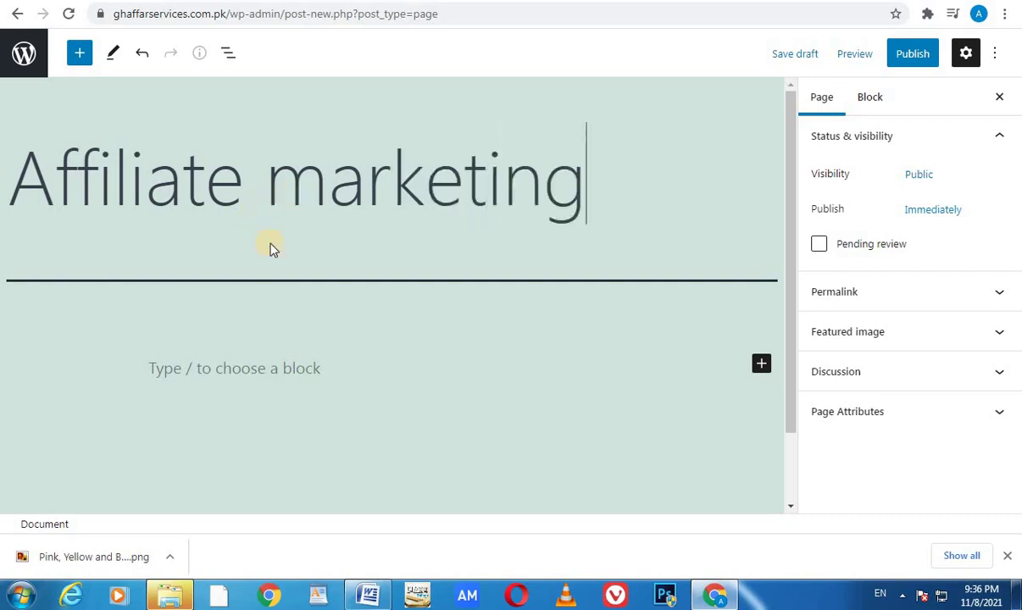
pyautogui.click(894, 55)
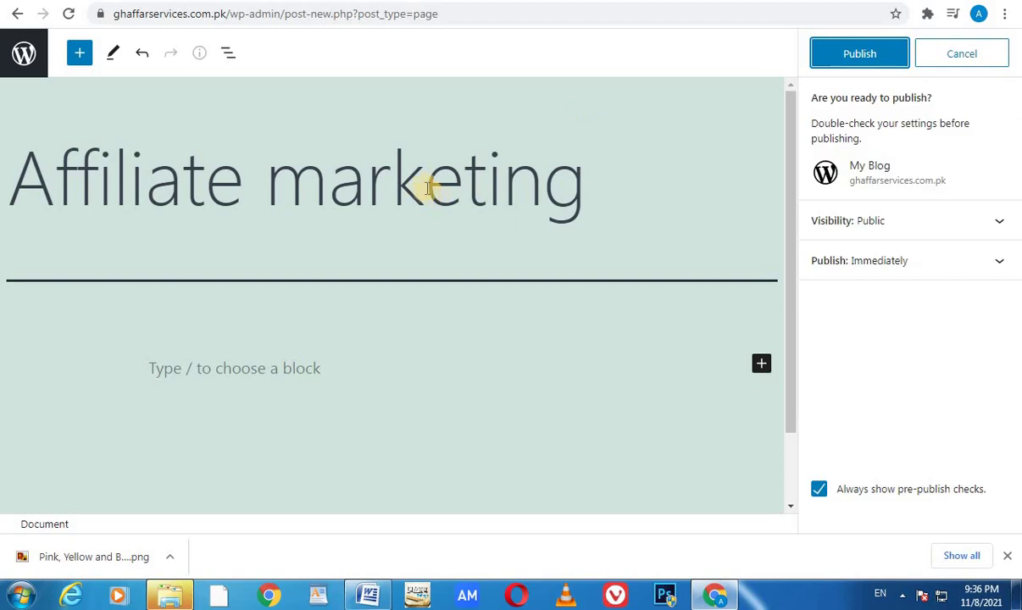
pyautogui.click(851, 58)
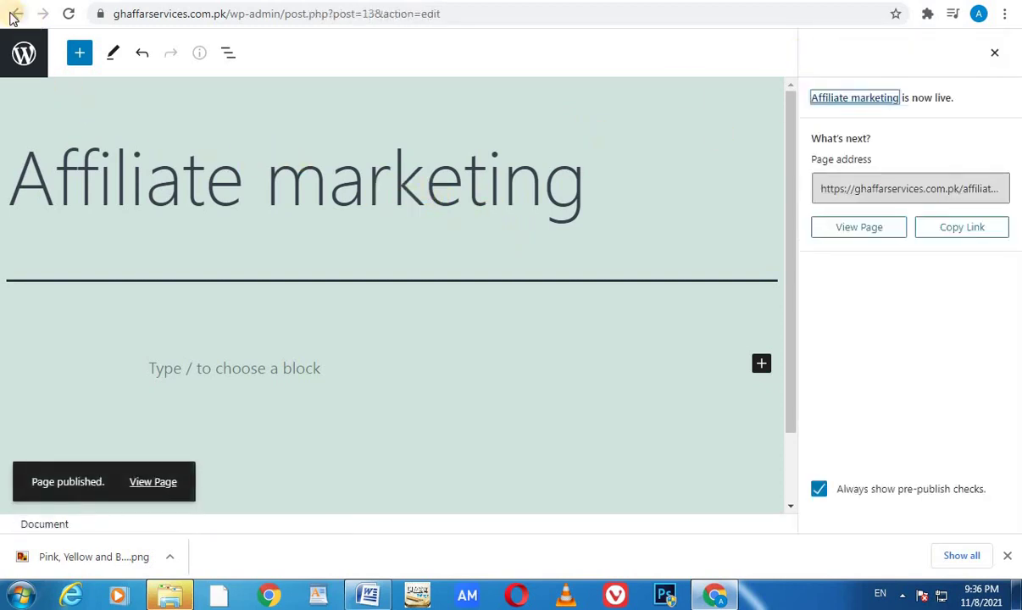
pyautogui.click(153, 482)
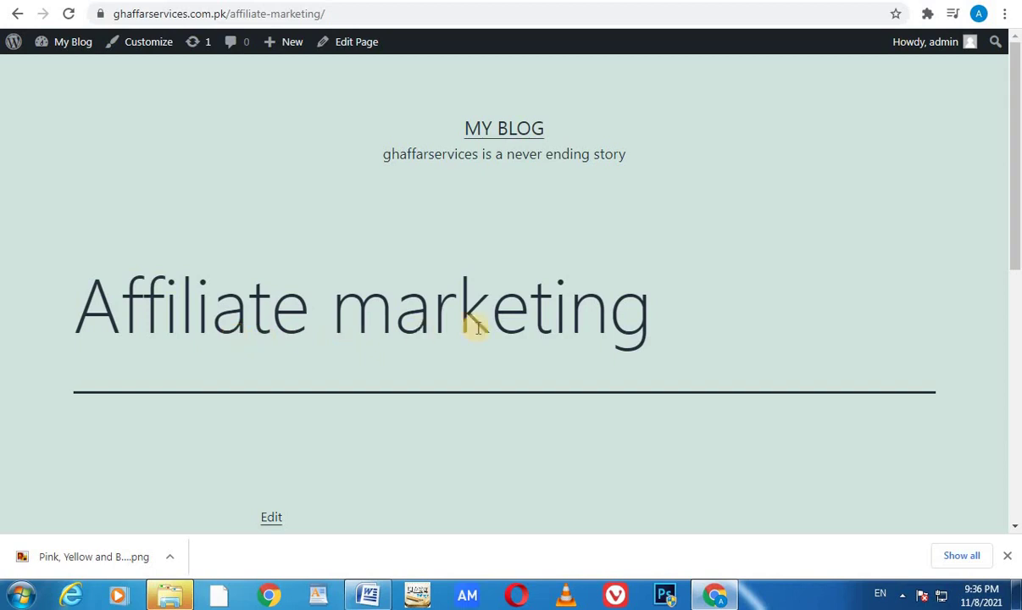
pyautogui.click(144, 51)
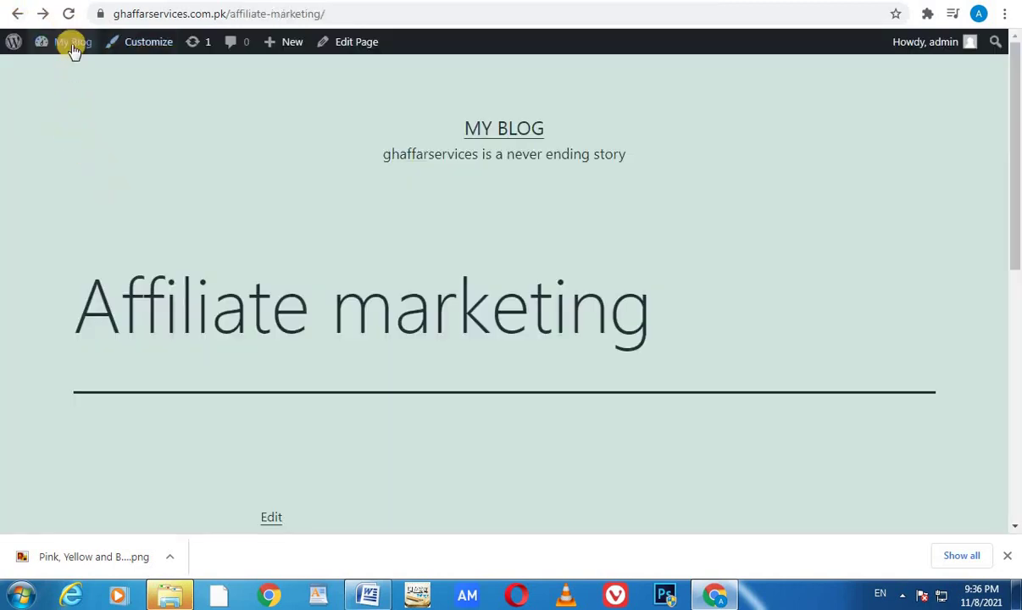
# Step: Return to the admin dashboard and select the Affiliate marketing page as the static homepage in the Reading settings
pyautogui.moveTo(70, 44)
pyautogui.click(83, 71)
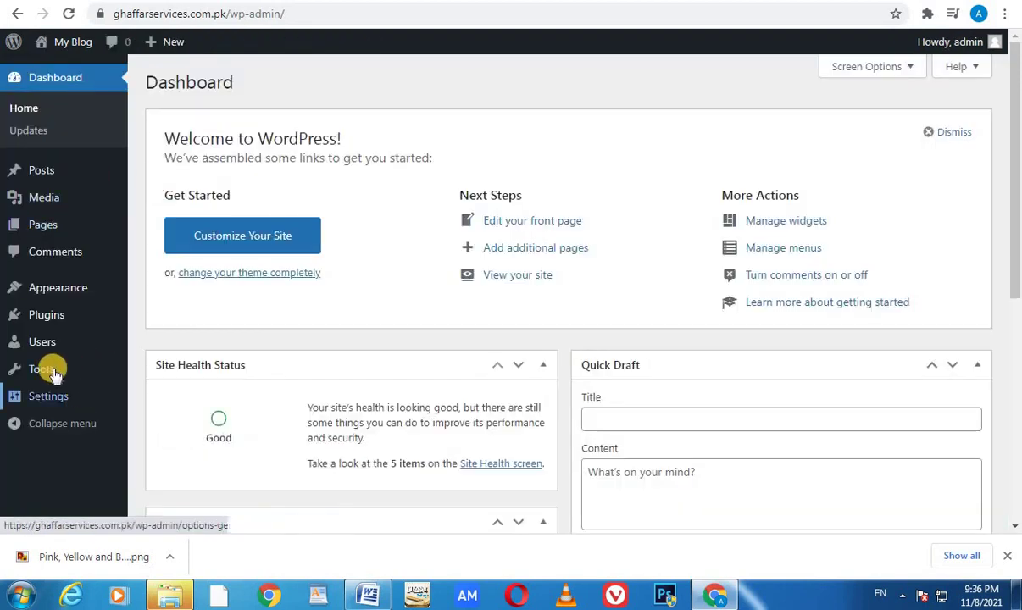
pyautogui.moveTo(49, 403)
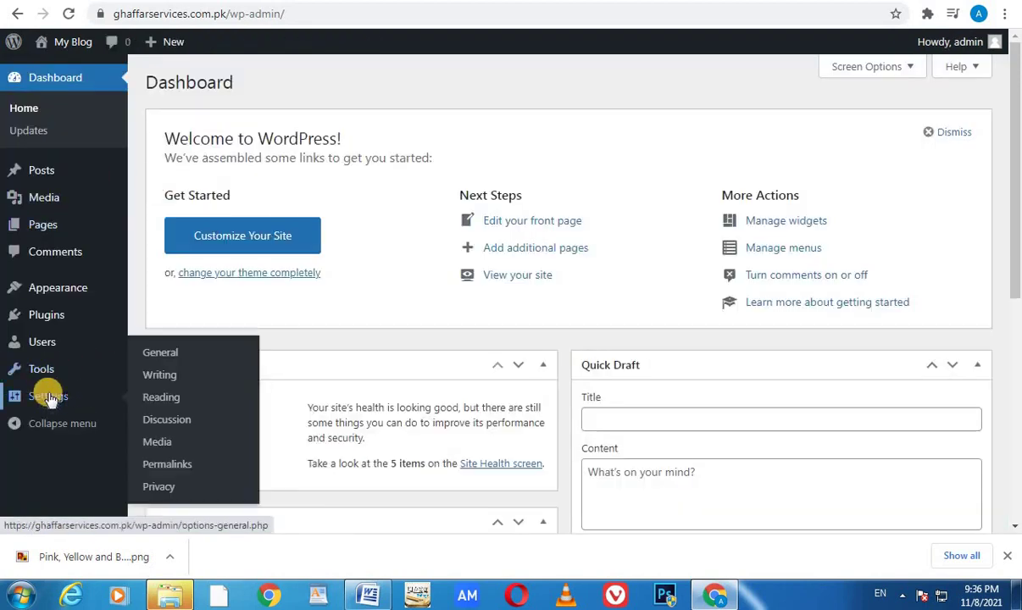
pyautogui.click(161, 396)
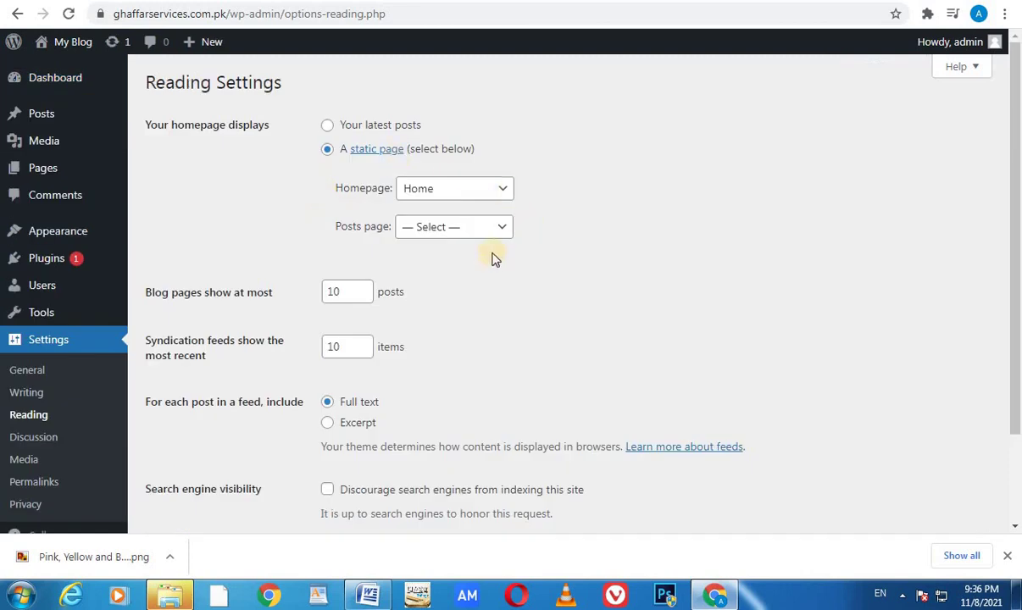
pyautogui.click(490, 190)
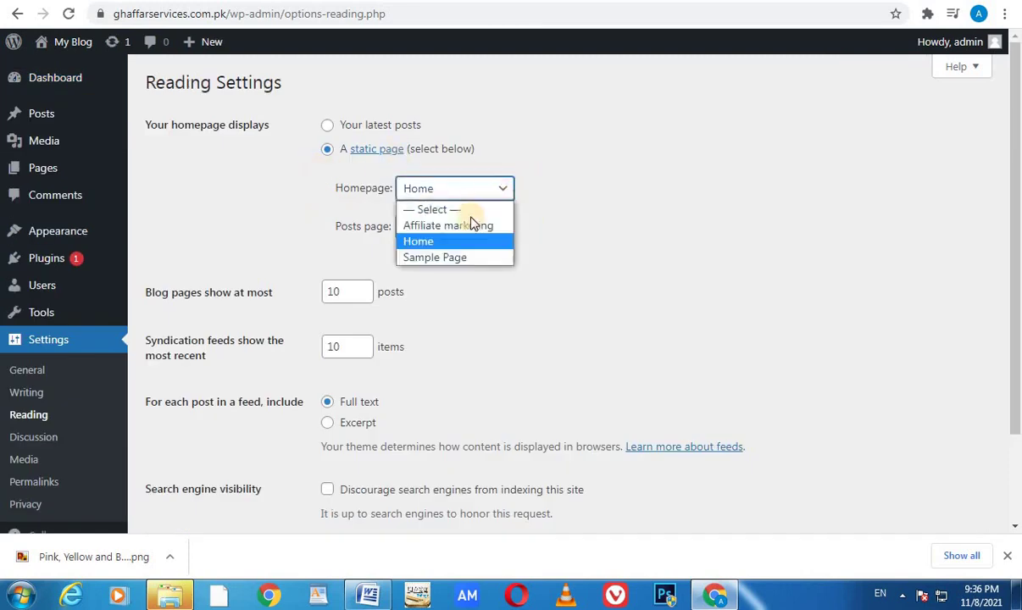
pyautogui.click(466, 228)
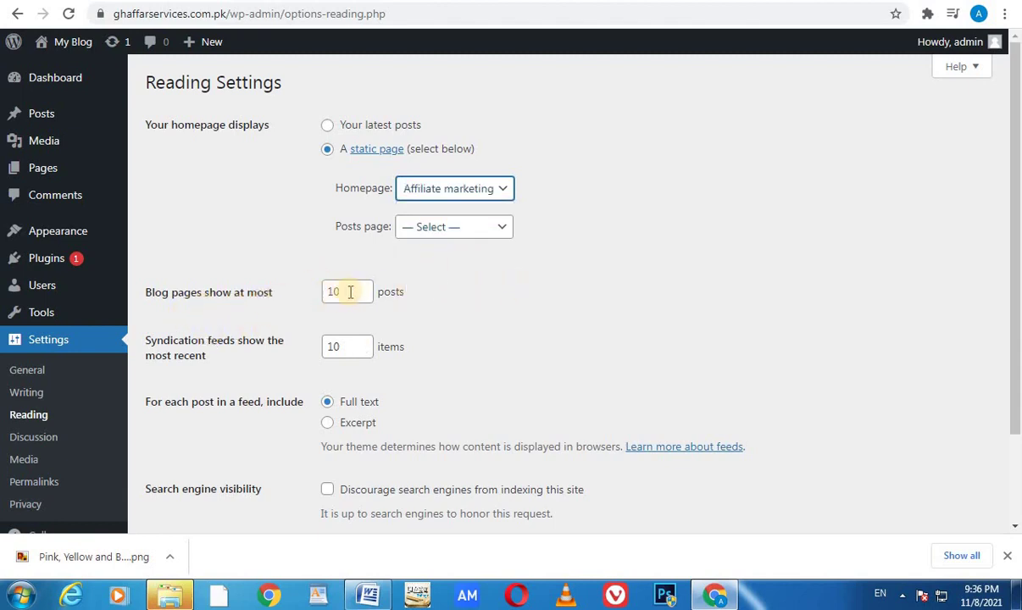
# Step: Set the maximum number of posts shown on blog pages to 23
pyautogui.moveTo(350, 291); pyautogui.dragTo(326, 290)
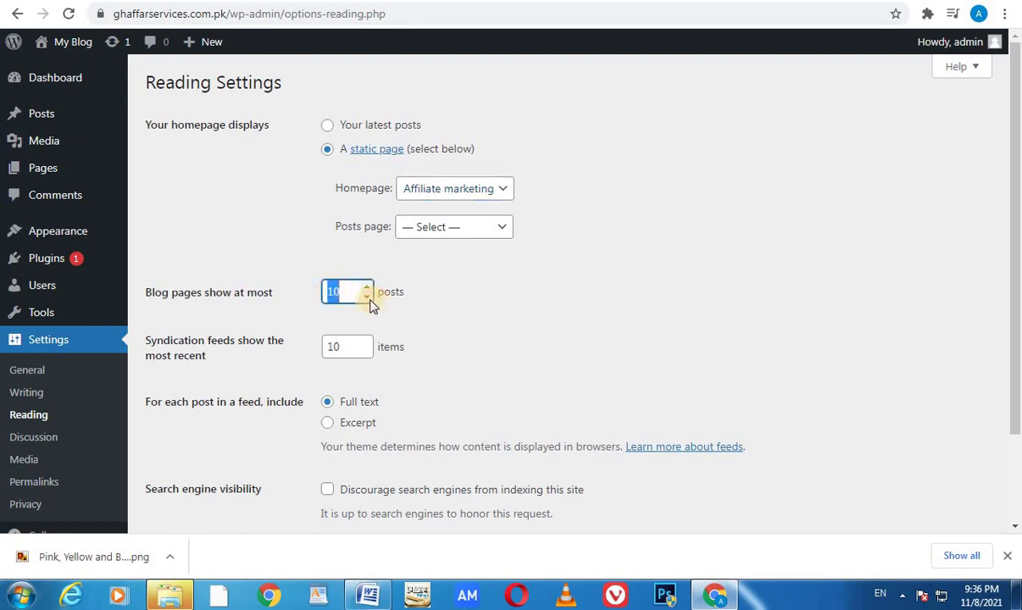
pyautogui.click(367, 298)
pyautogui.click(367, 297)
pyautogui.click(367, 297)
pyautogui.click(367, 297)
pyautogui.click(367, 288)
pyautogui.click(366, 287)
pyautogui.click(366, 288)
# Step: Toggle the option discouraging search engine indexing on and back off, and save the Reading settings
pyautogui.scroll(-2, 495, 373)
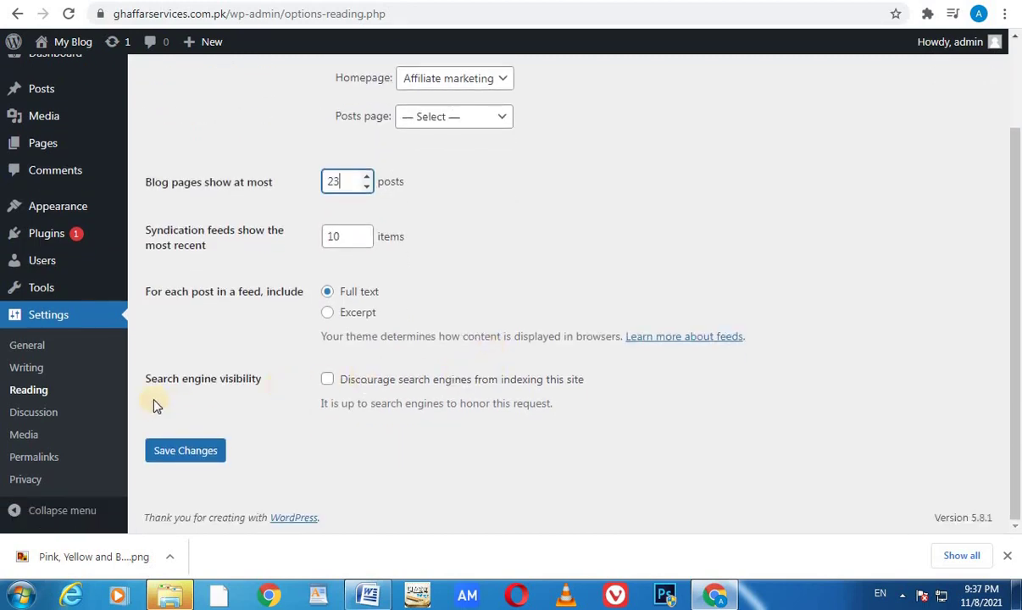
pyautogui.click(327, 380)
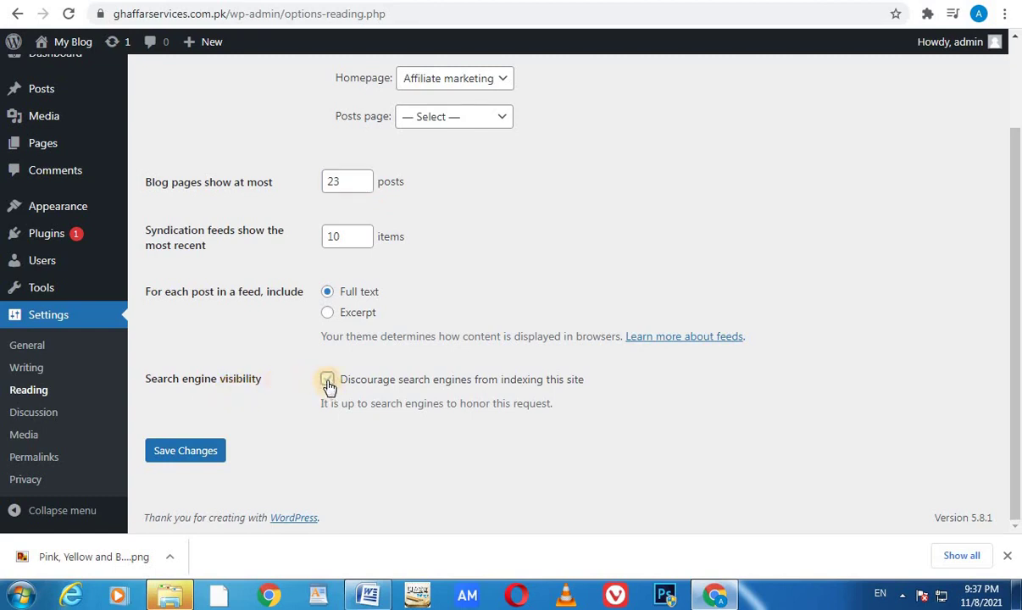
pyautogui.click(327, 381)
pyautogui.click(180, 452)
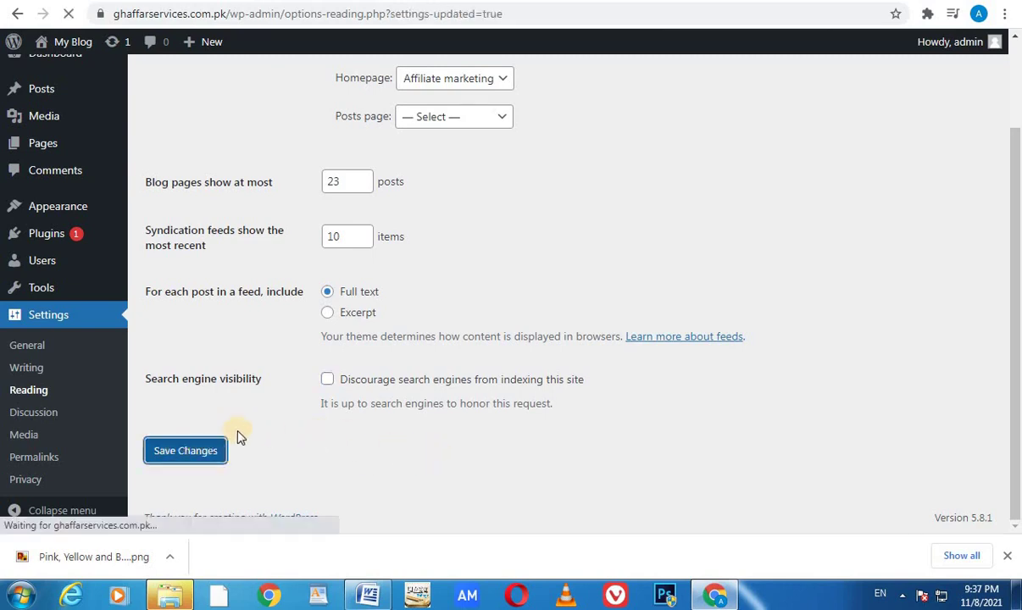
# Step: Review the saved Reading settings and visit the site to check its homepage
pyautogui.scroll(-3, 223, 344)
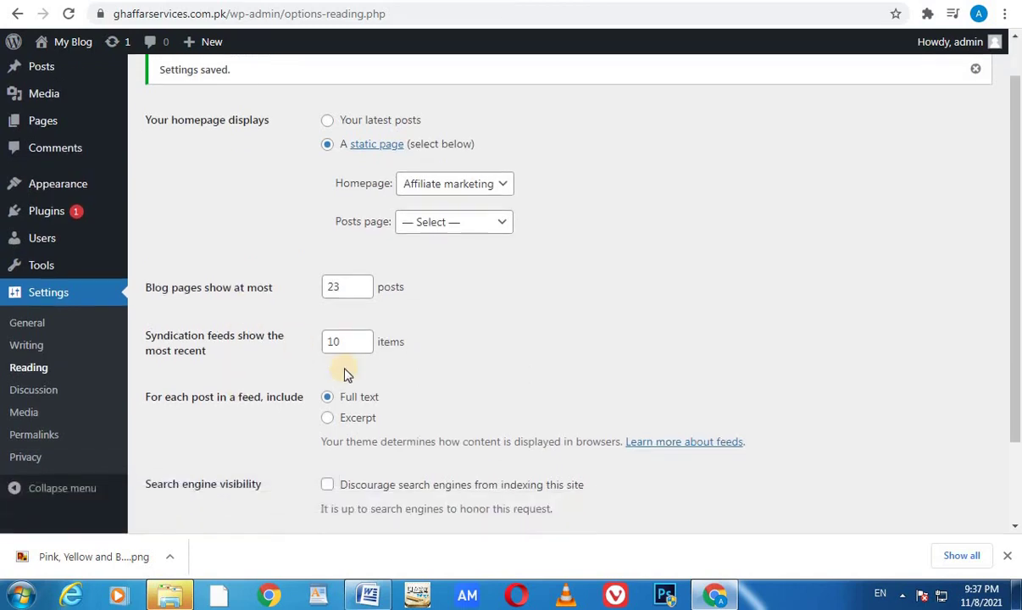
pyautogui.scroll(3, 369, 384)
pyautogui.moveTo(67, 49)
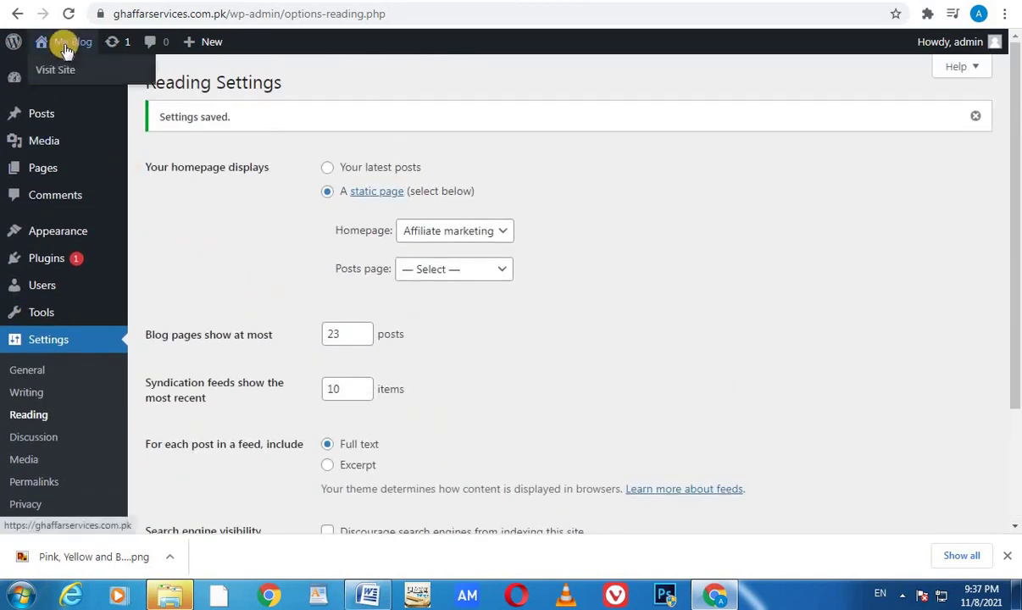
pyautogui.click(67, 71)
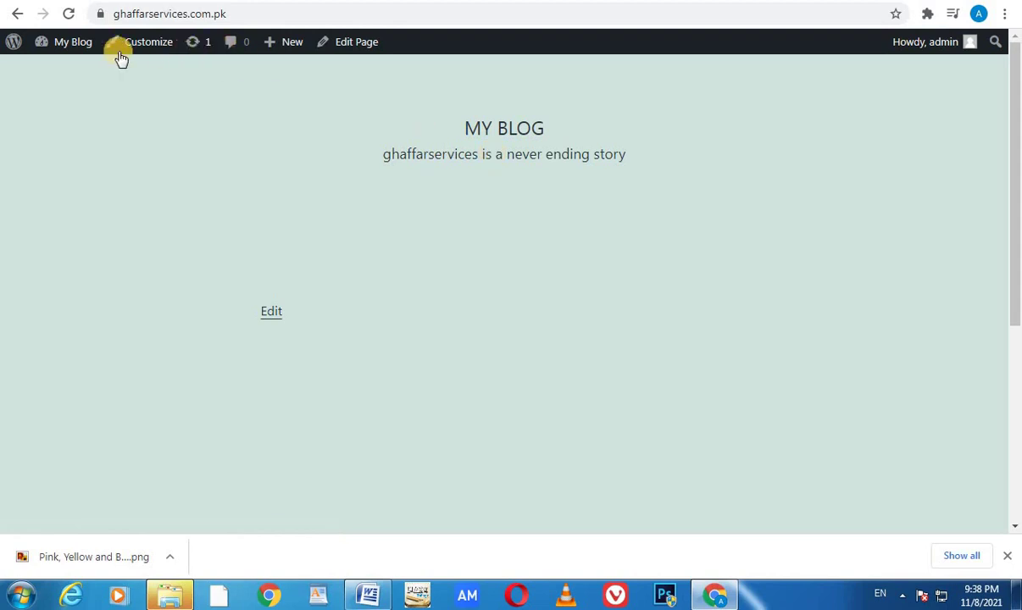
# Step: Return from the live site to the admin dashboard
pyautogui.moveTo(68, 51)
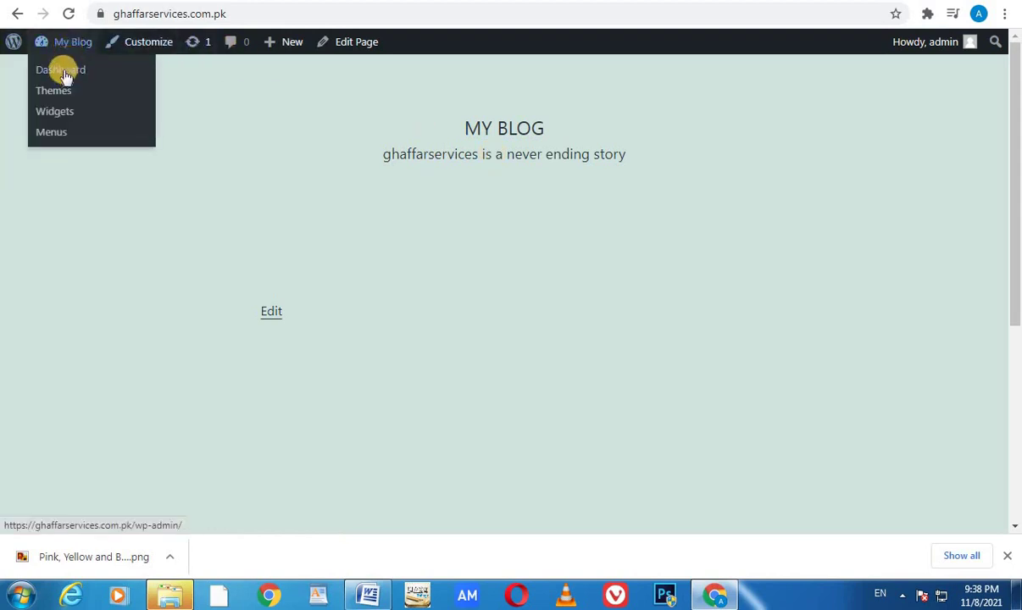